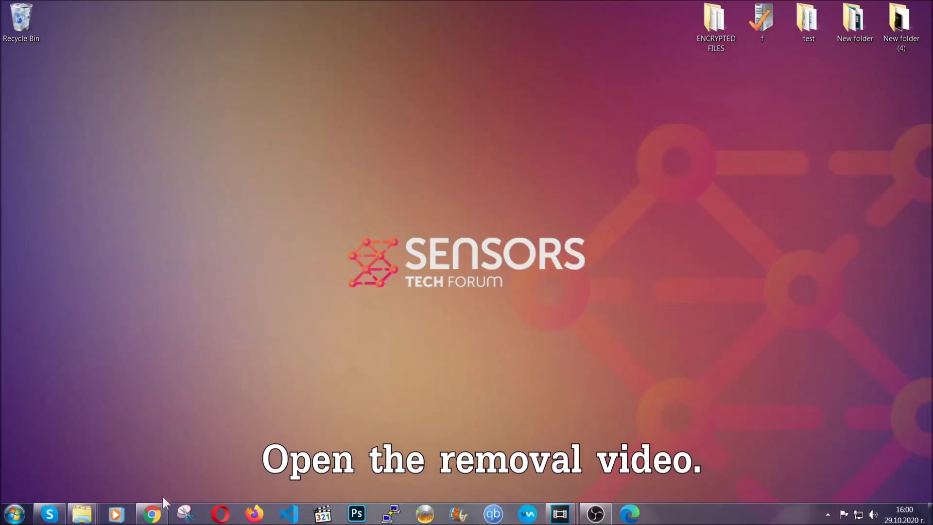
In the YouTube video description, open the Full Removal Guide link to start the SpyHunter 5 download.
{"action": "left_click", "coordinate": [160, 512]}
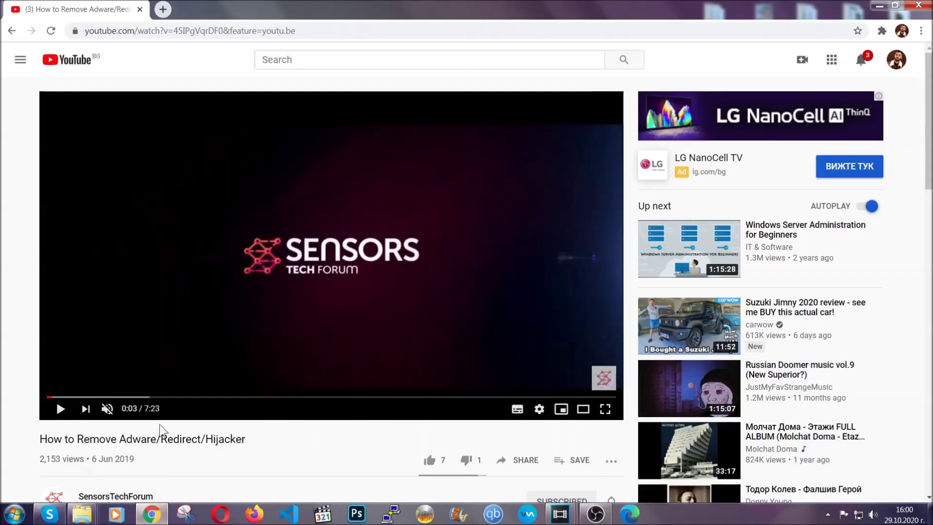
{"action": "scroll", "coordinate": [188, 346], "scroll_direction": "down", "scroll_amount": 5}
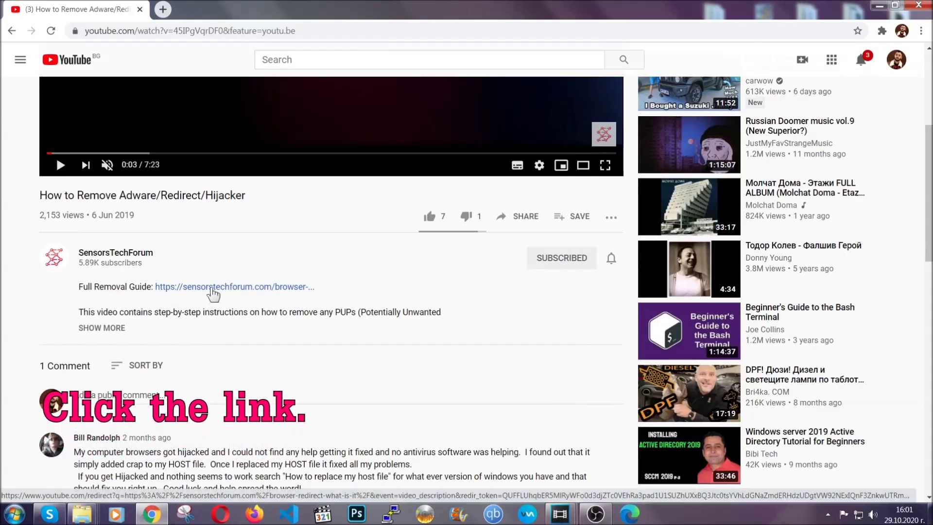
{"action": "left_click", "coordinate": [213, 287]}
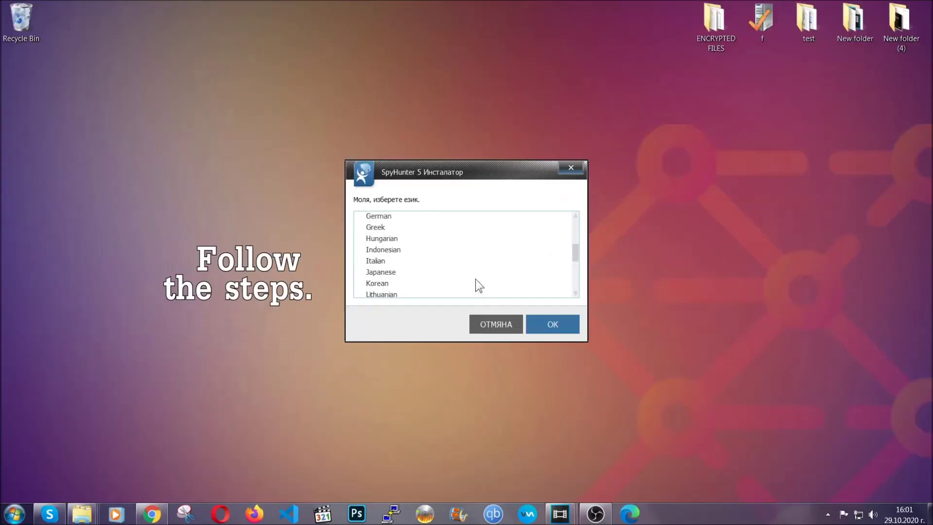
Install SpyHunter 5 in English, accepting the EULA and Privacy Policy, and finish setup.
{"action": "scroll", "coordinate": [475, 291], "scroll_direction": "down", "scroll_amount": 2}
{"action": "scroll", "coordinate": [475, 292], "scroll_direction": "up", "scroll_amount": 3}
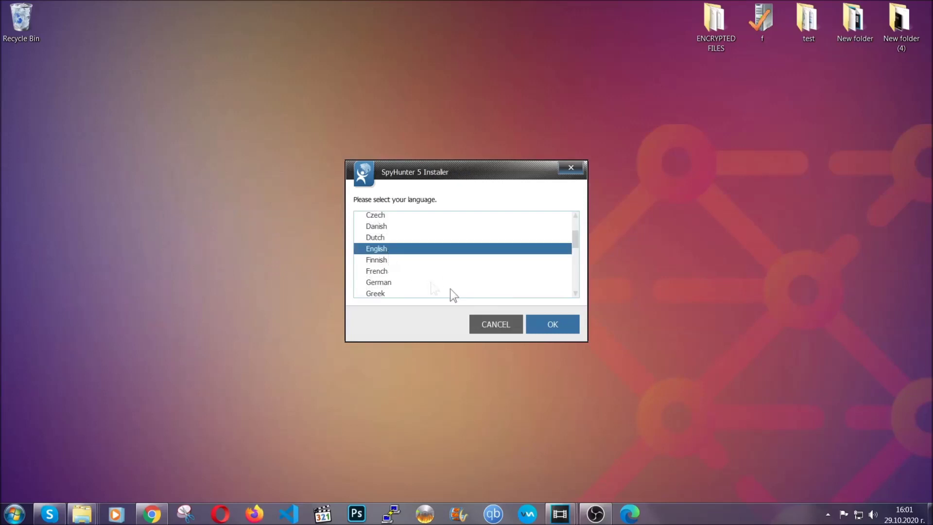
{"action": "left_click", "coordinate": [548, 327]}
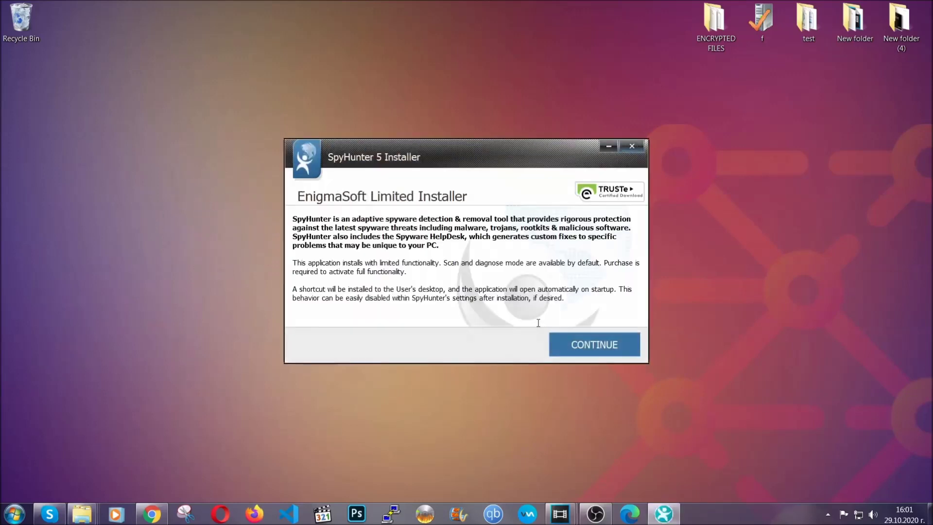
{"action": "left_click", "coordinate": [562, 340]}
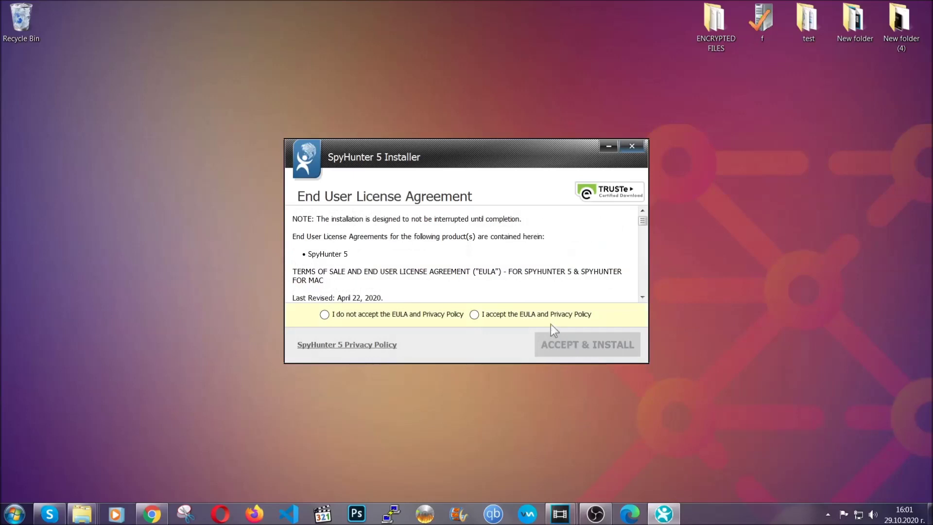
{"action": "left_click", "coordinate": [474, 315]}
{"action": "left_click", "coordinate": [563, 341]}
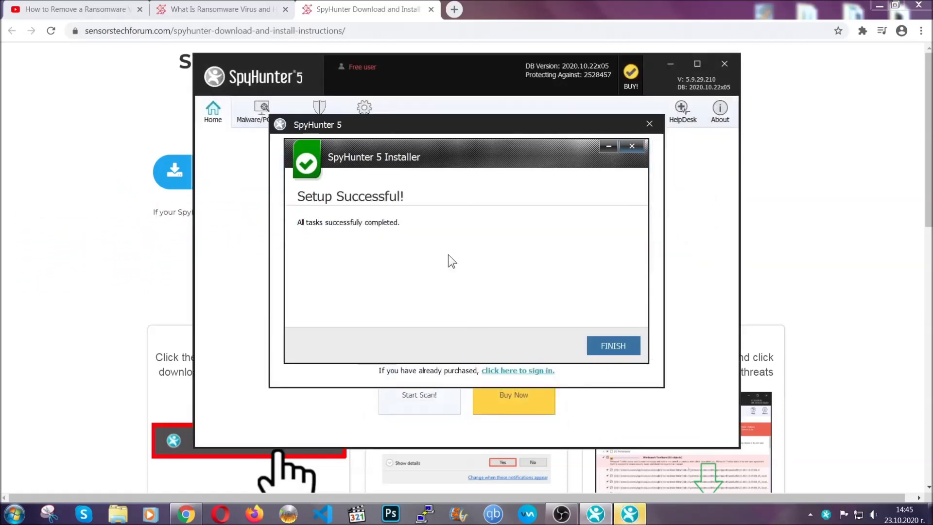
{"action": "left_click", "coordinate": [596, 347]}
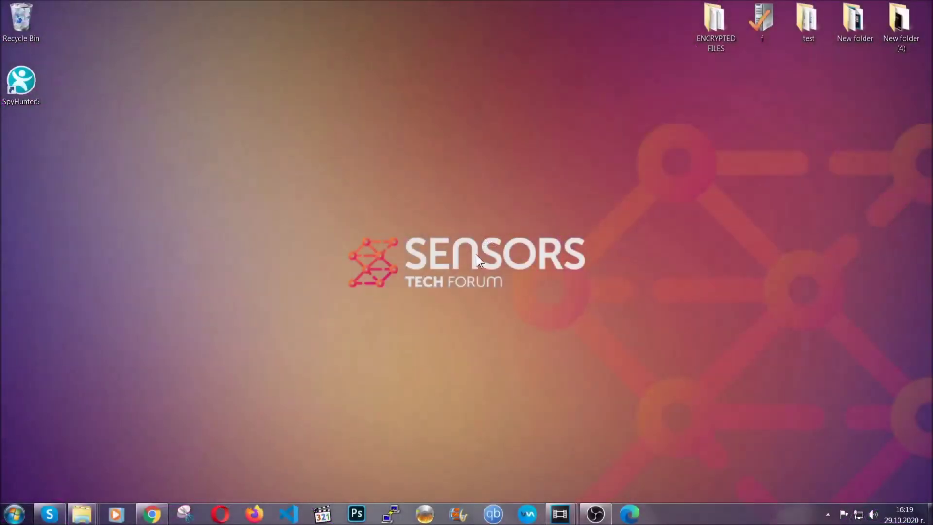
Run APPWIZ.CPL and uninstall SUSPICIOUS PROGRAM from Programs and Features.
{"action": "key", "text": "super+r"}
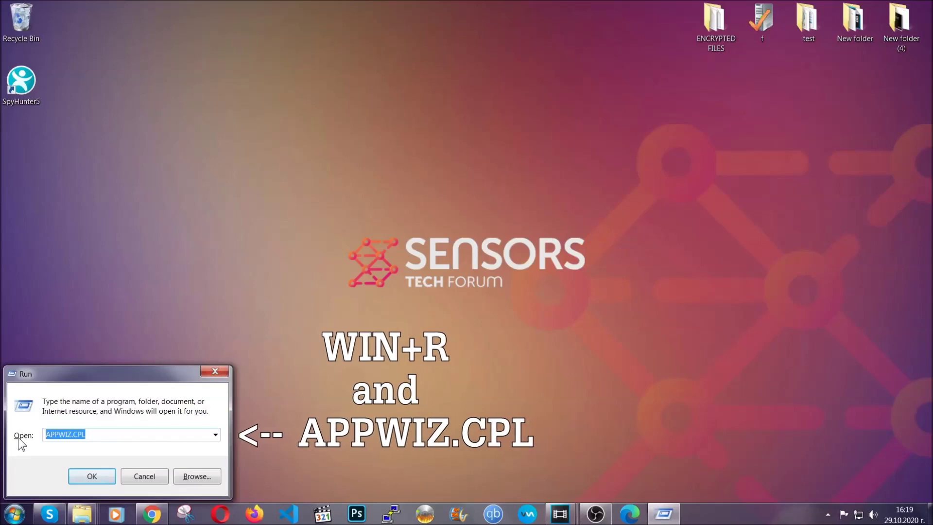
{"action": "left_click", "coordinate": [92, 474]}
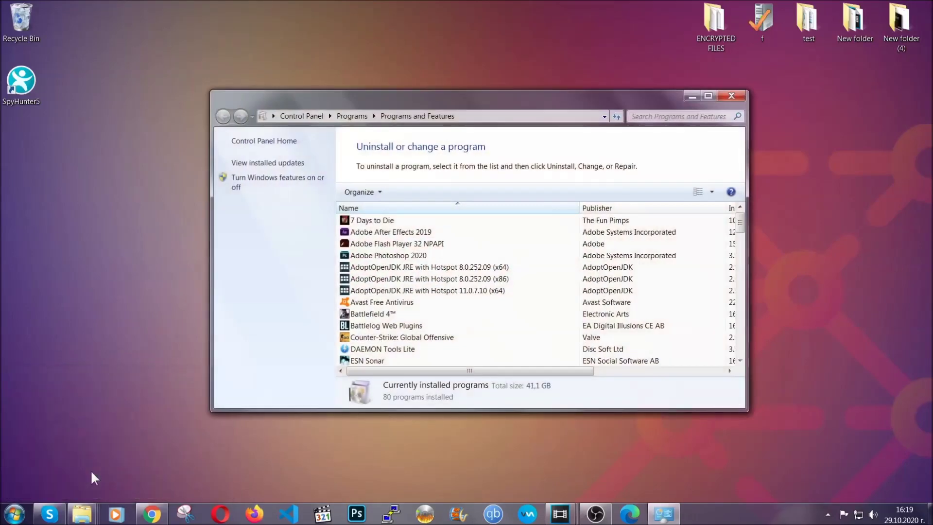
{"action": "scroll", "coordinate": [492, 262], "scroll_direction": "down", "scroll_amount": 20}
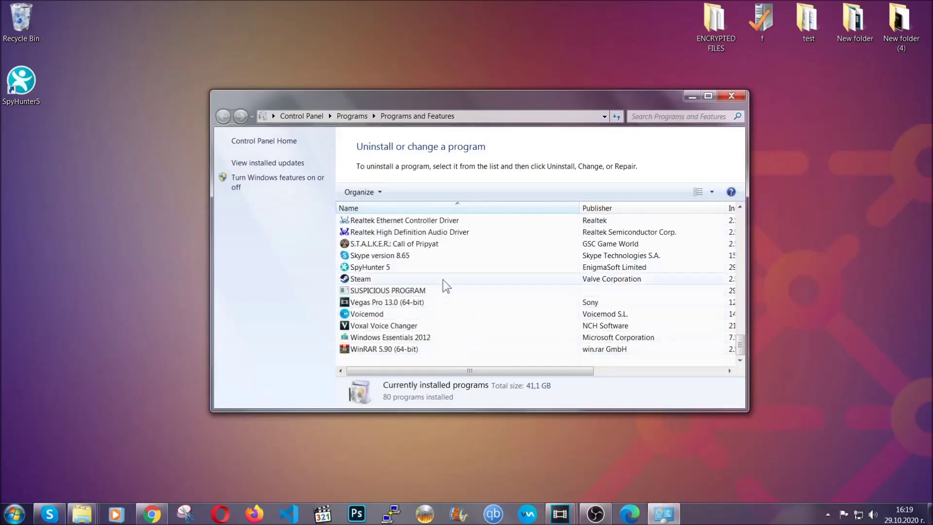
{"action": "left_click", "coordinate": [403, 291]}
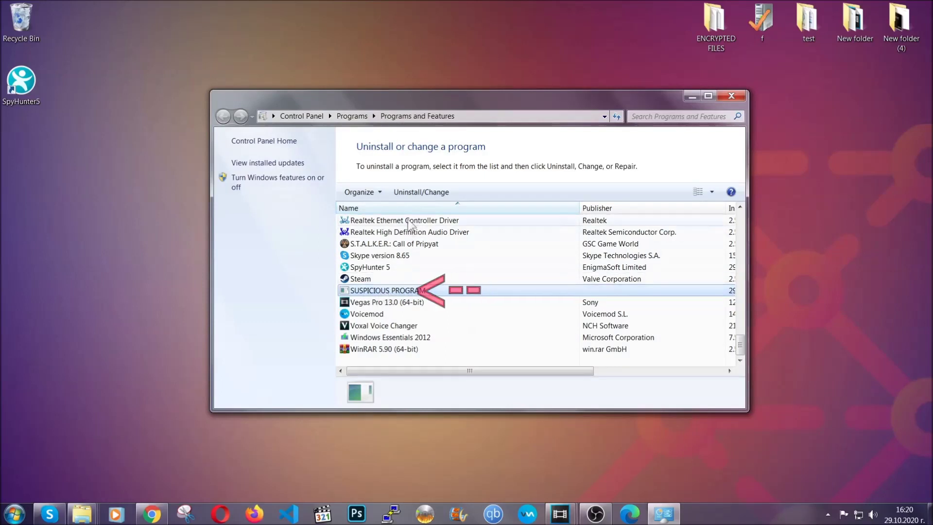
{"action": "left_click", "coordinate": [413, 191]}
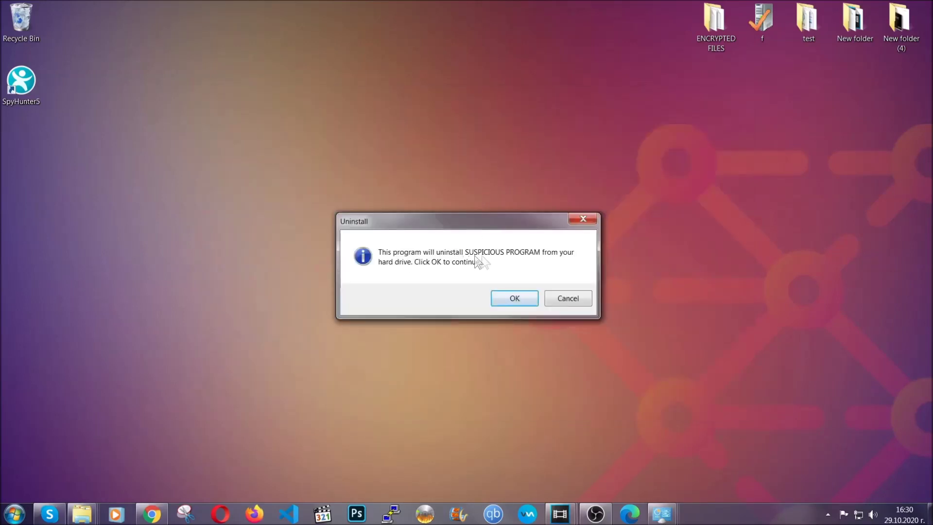
{"action": "left_click", "coordinate": [510, 301]}
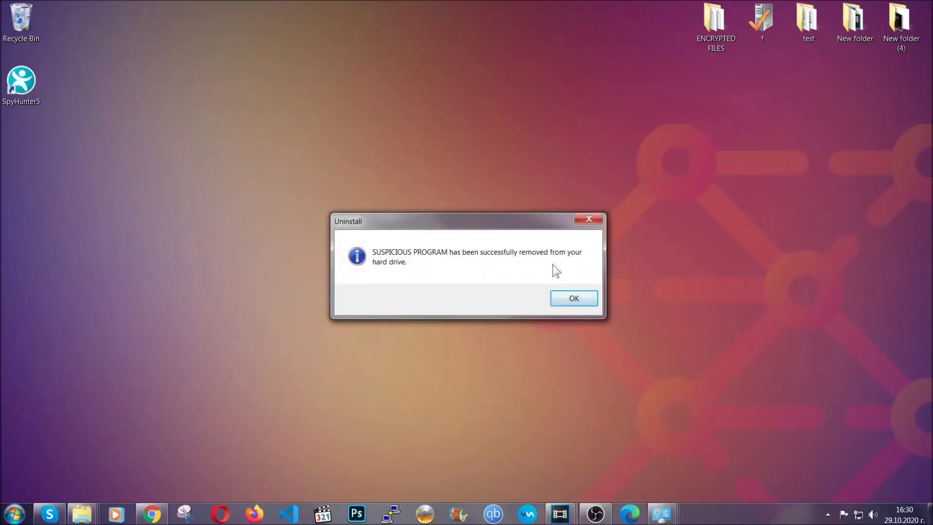
{"action": "left_click", "coordinate": [561, 295]}
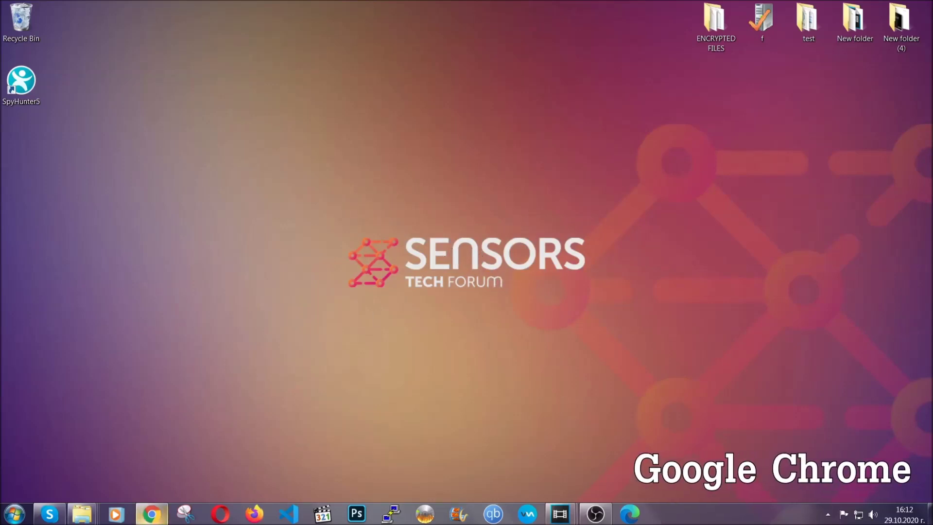
Open chrome://settings/clearBrowserData and clear all-time browsing data, leaving Passwords unticked.
{"action": "left_click", "coordinate": [155, 516]}
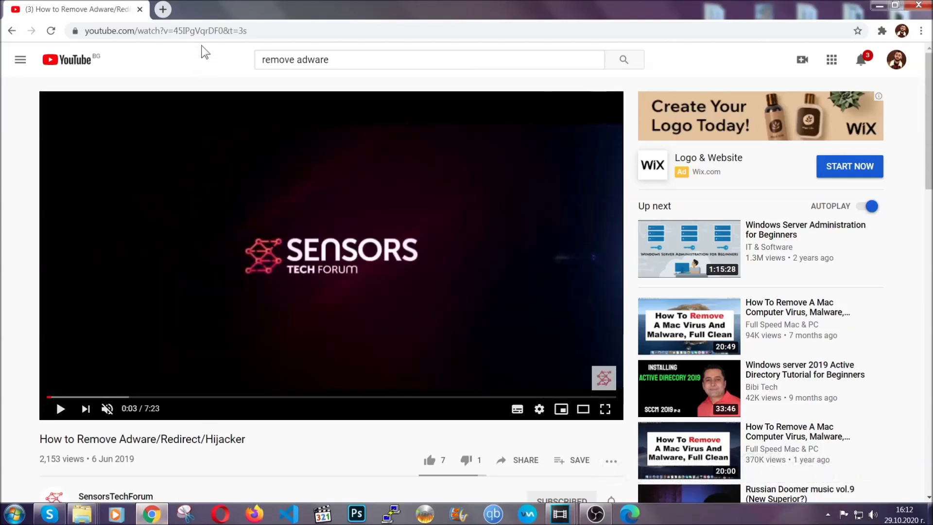
{"action": "left_click", "coordinate": [202, 31]}
{"action": "type", "text": "chro"}
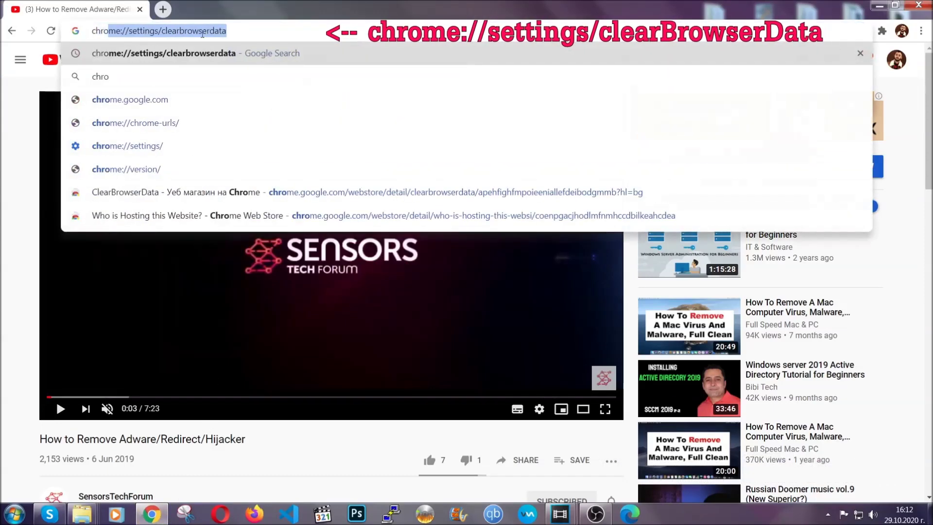
{"action": "type", "text": "me:/"}
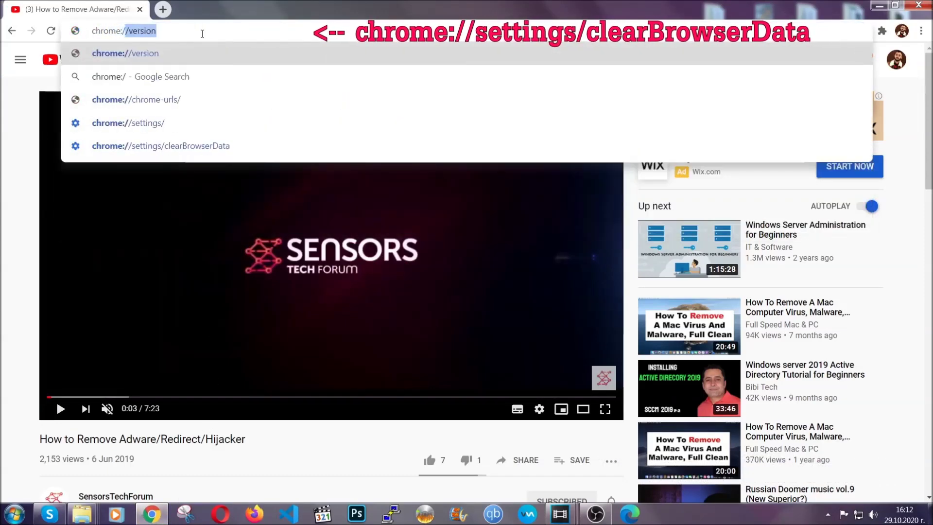
{"action": "type", "text": "/setting"}
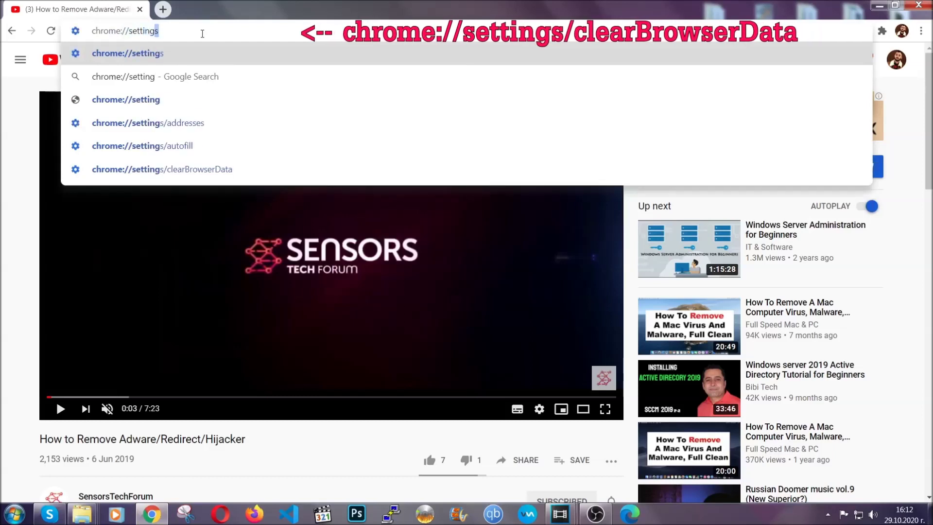
{"action": "type", "text": "s/ce"}
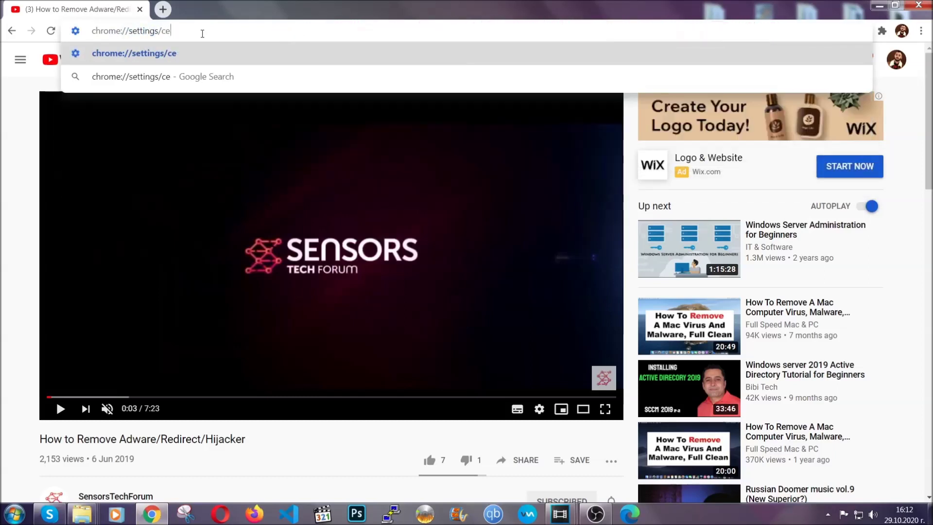
{"action": "key", "text": "BackSpace"}
{"action": "type", "text": "lear"}
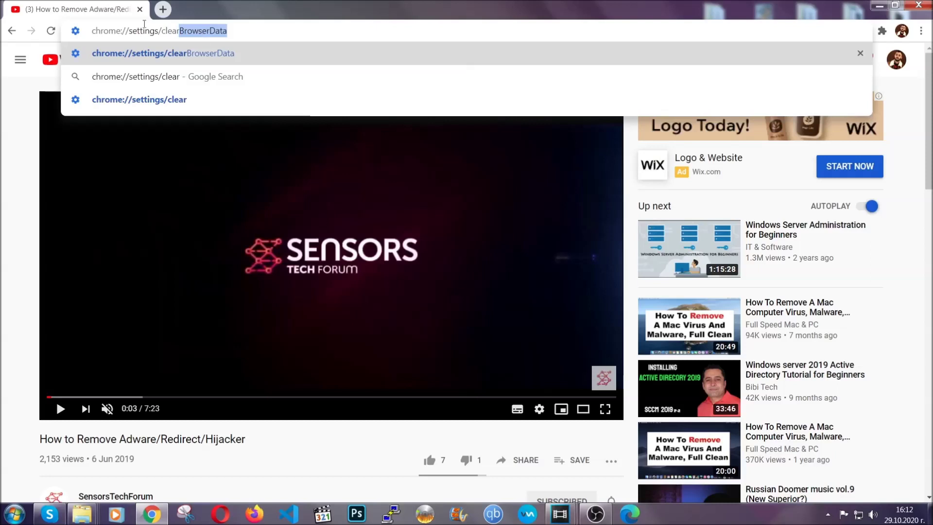
{"action": "left_click", "coordinate": [132, 53]}
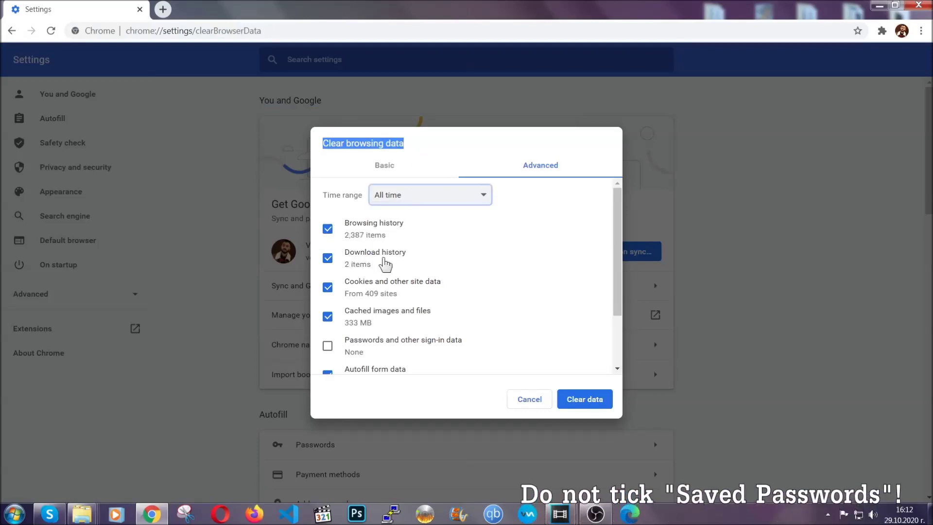
{"action": "scroll", "coordinate": [370, 316], "scroll_direction": "down", "scroll_amount": 2}
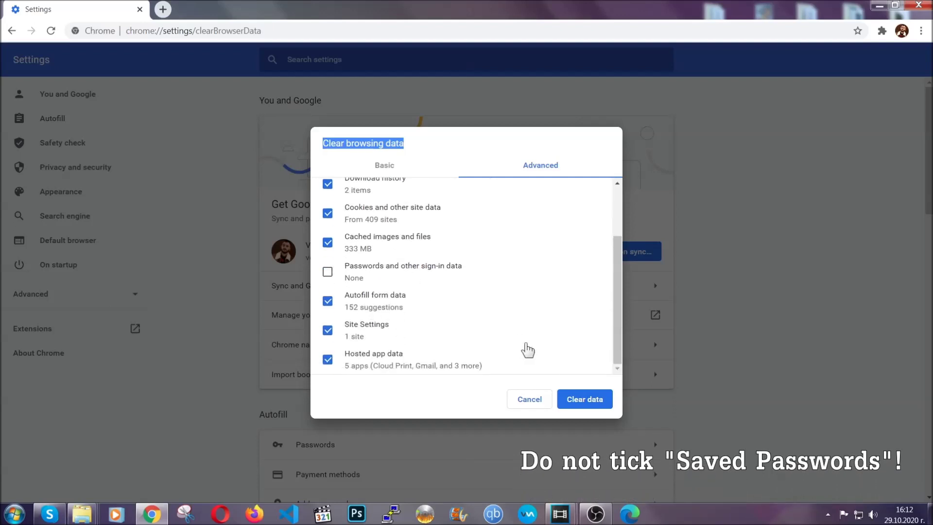
{"action": "left_click", "coordinate": [572, 397]}
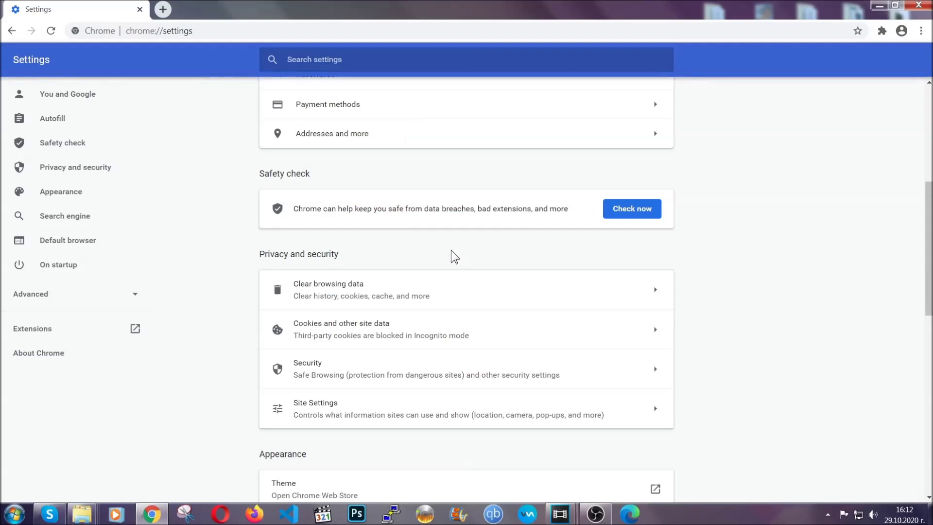
Remove the Bulk Media Downloader extension from Chrome's Extensions page.
{"action": "left_click", "coordinate": [921, 33]}
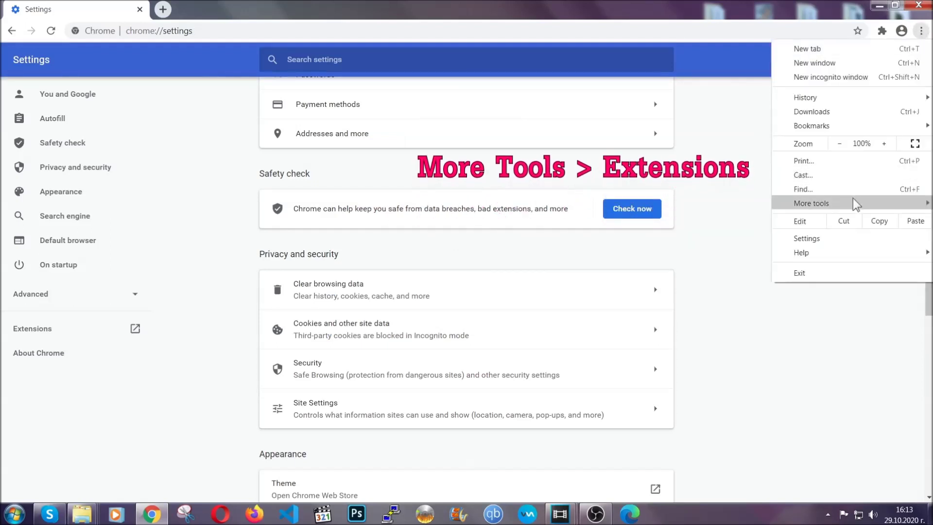
{"action": "mouse_move", "coordinate": [854, 201]}
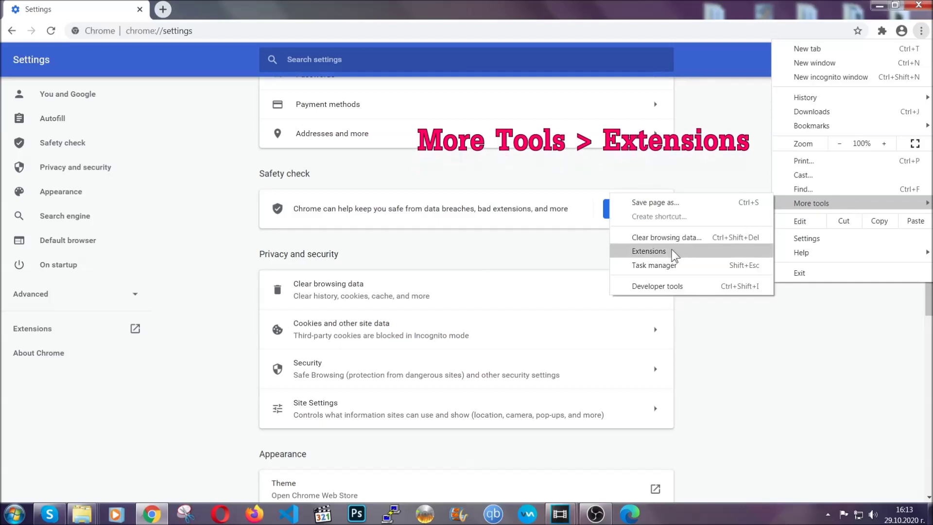
{"action": "left_click", "coordinate": [649, 251]}
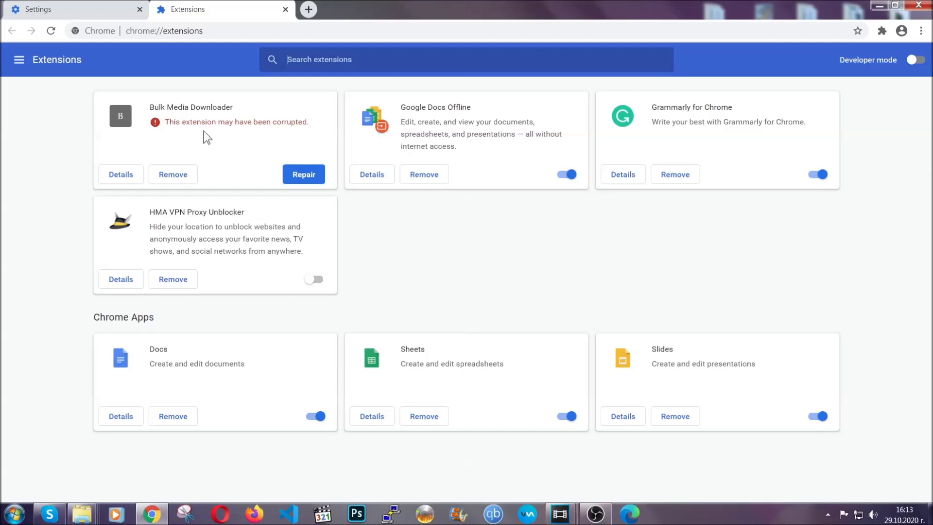
{"action": "left_click", "coordinate": [180, 175]}
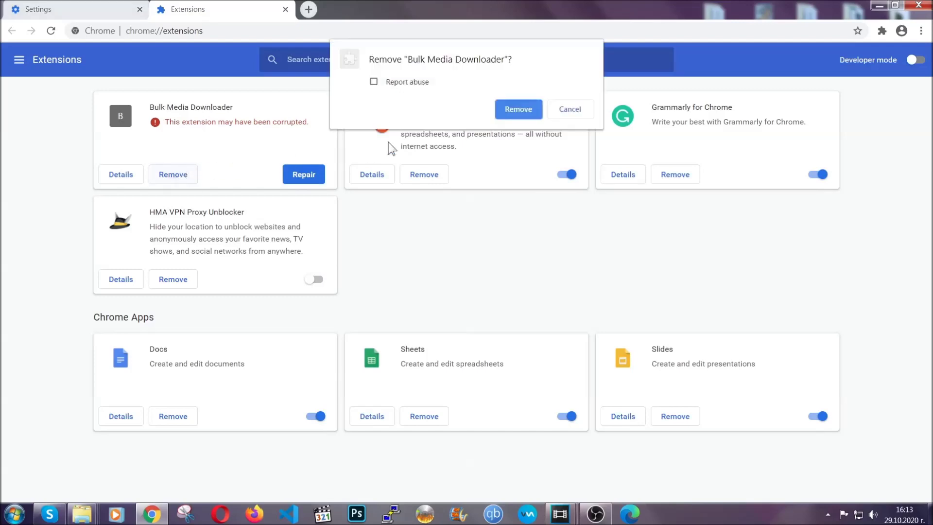
{"action": "left_click", "coordinate": [505, 109]}
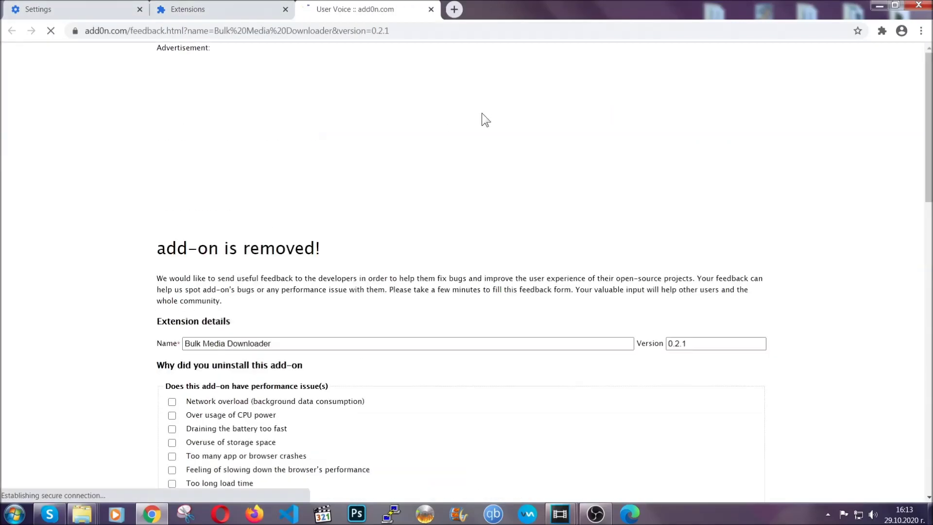
Return to the extensions list, minimize Chrome, and launch Firefox from the taskbar.
{"action": "left_click", "coordinate": [237, 10]}
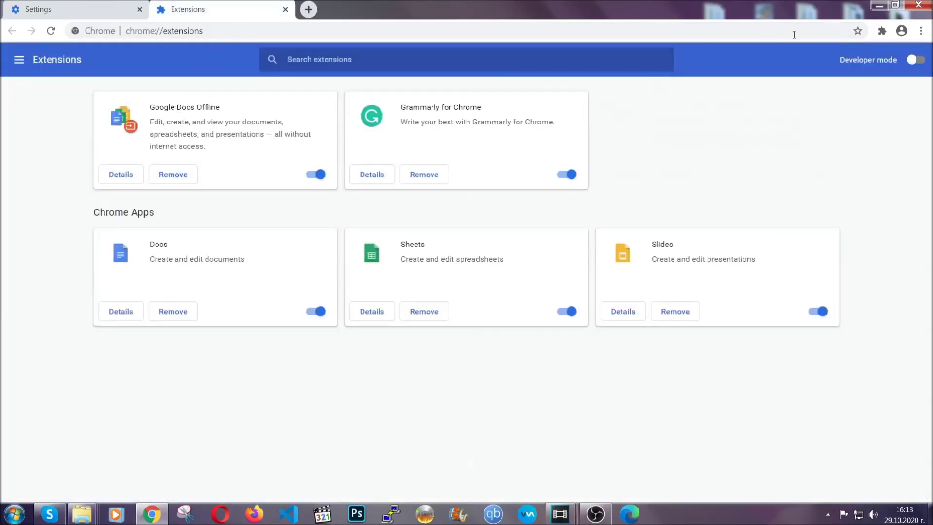
{"action": "left_click", "coordinate": [872, 5]}
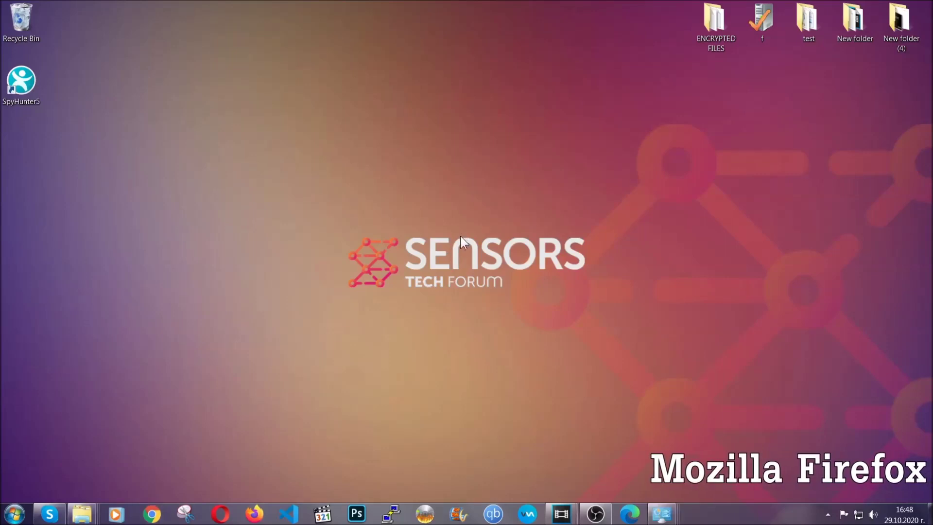
{"action": "left_click", "coordinate": [253, 513]}
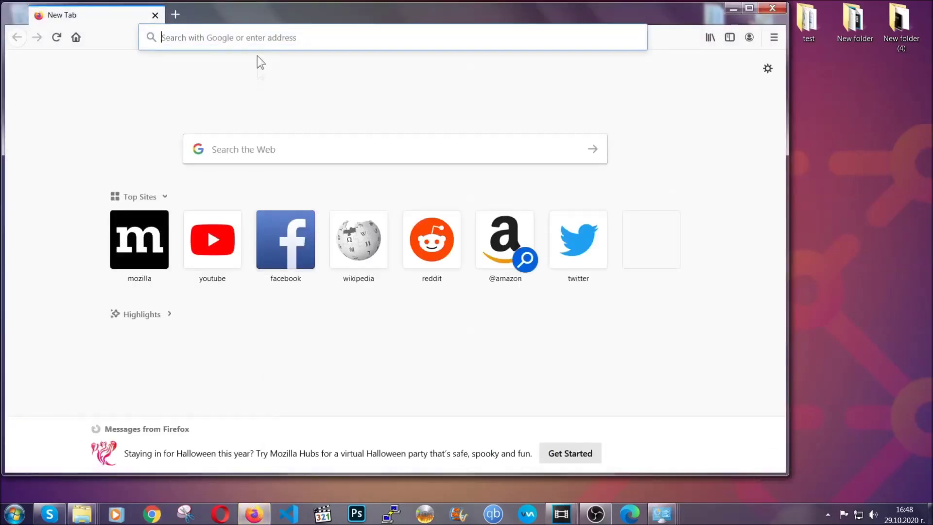
Refresh Firefox from the about:support page, finish the Import Wizard, and minimize the browser.
{"action": "left_click", "coordinate": [256, 37]}
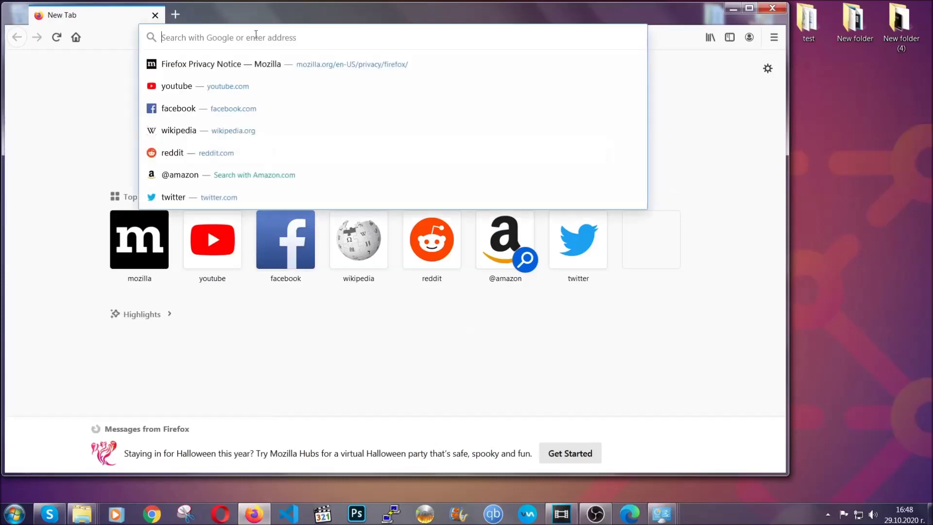
{"action": "type", "text": "about:support"}
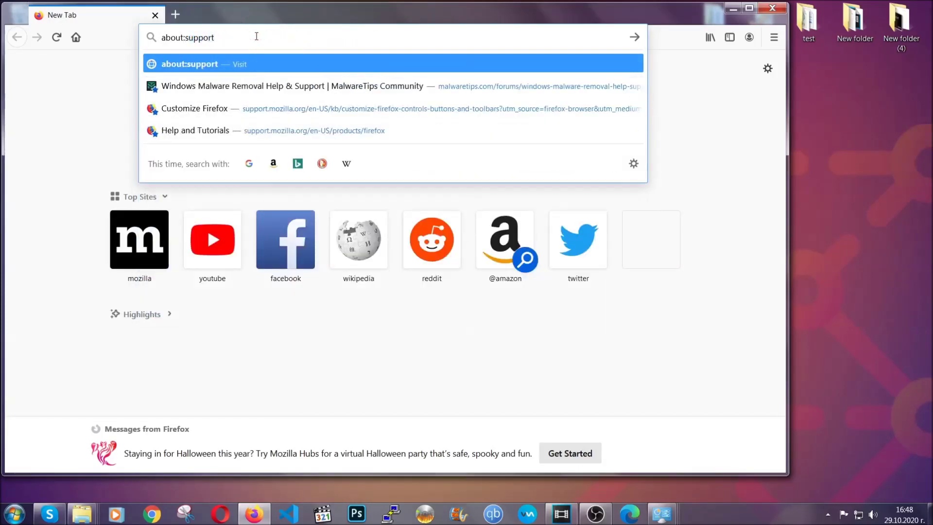
{"action": "key", "text": "Return"}
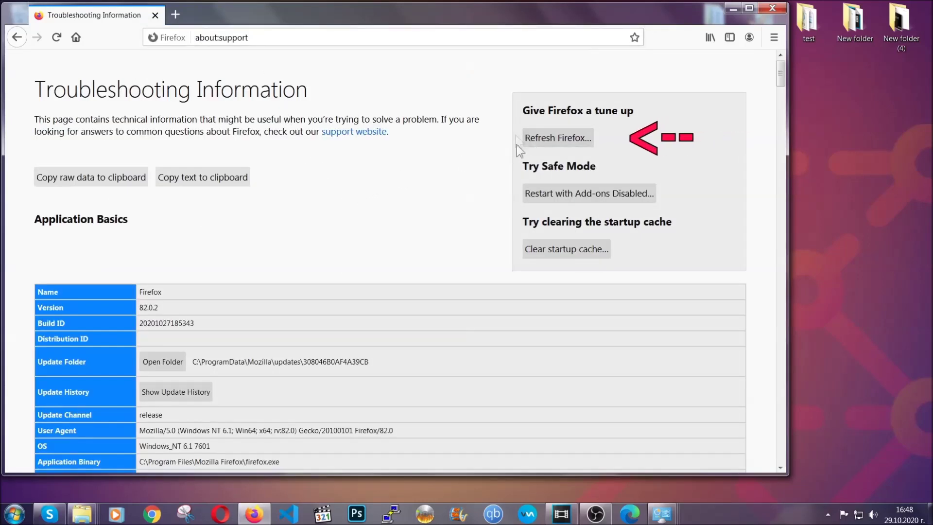
{"action": "left_click", "coordinate": [552, 142]}
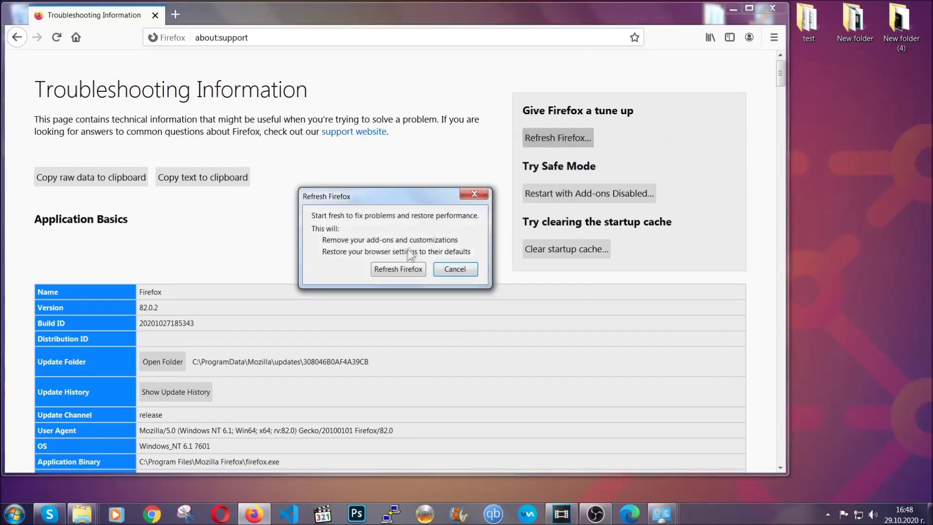
{"action": "left_click", "coordinate": [398, 271]}
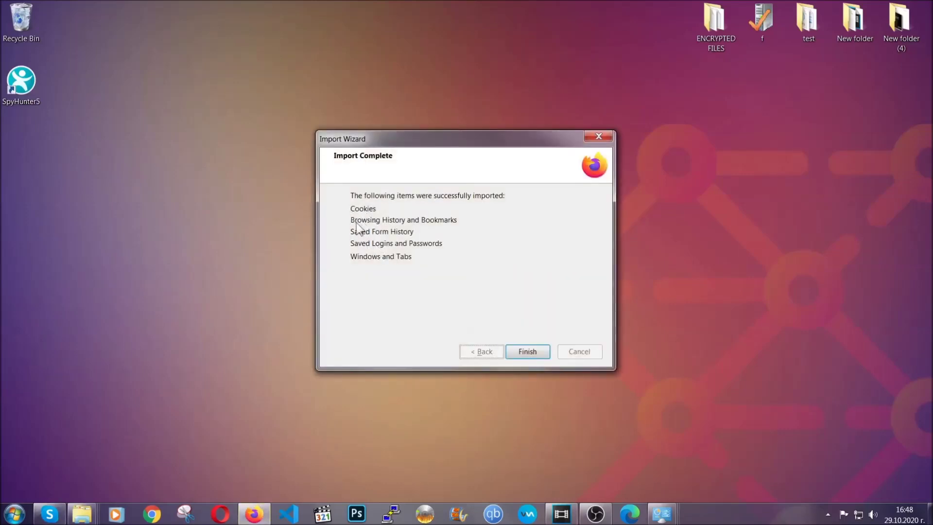
{"action": "left_click", "coordinate": [526, 353]}
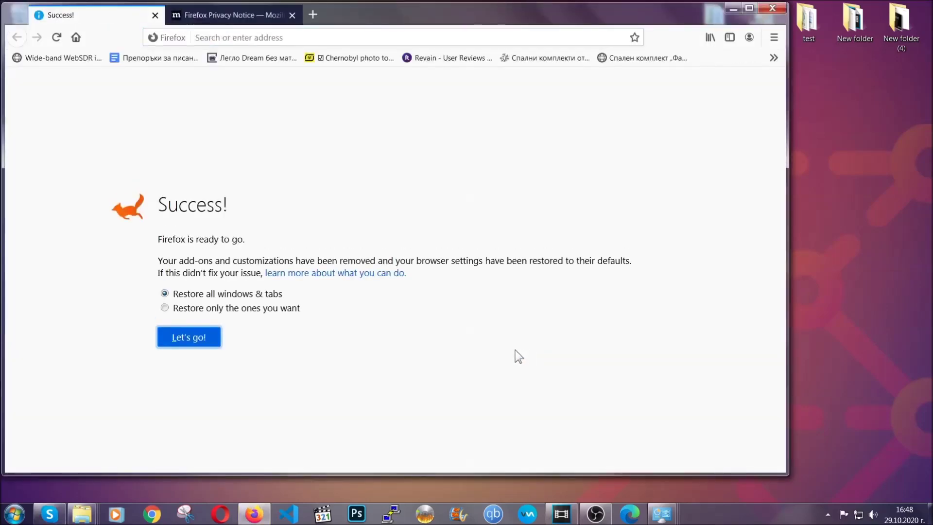
{"action": "left_click", "coordinate": [732, 8]}
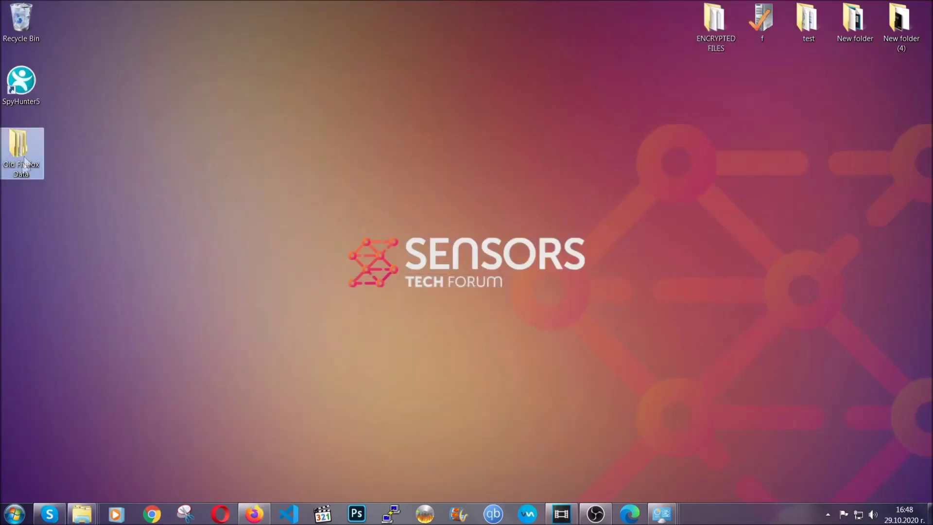
{"action": "mouse_move", "coordinate": [14, 168]}
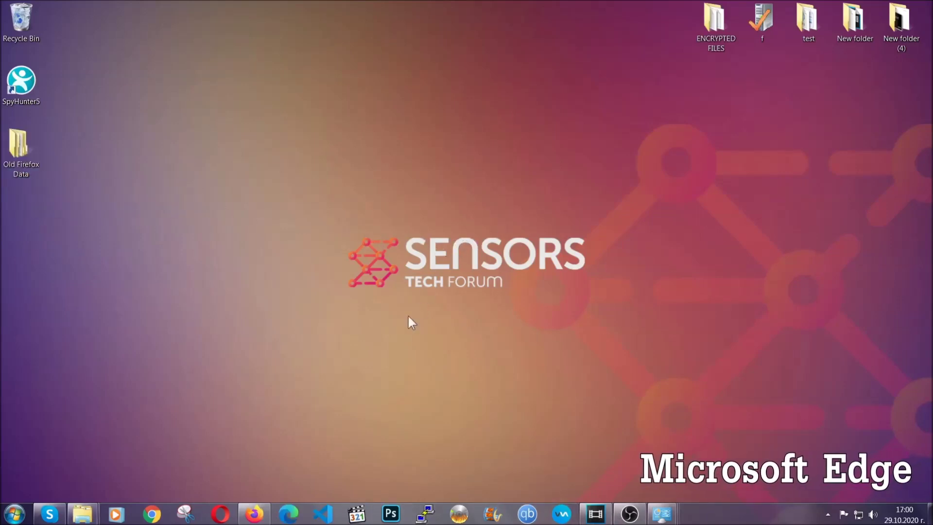
{"action": "left_click", "coordinate": [289, 514]}
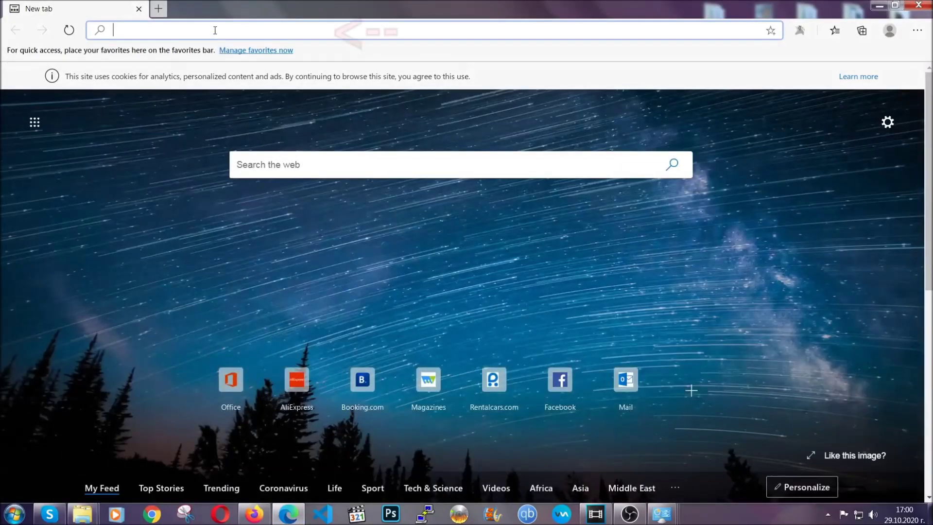
Clear Edge's browsing data for All time via edge://settings/clearBrowserData.
{"action": "type", "text": "edge:"}
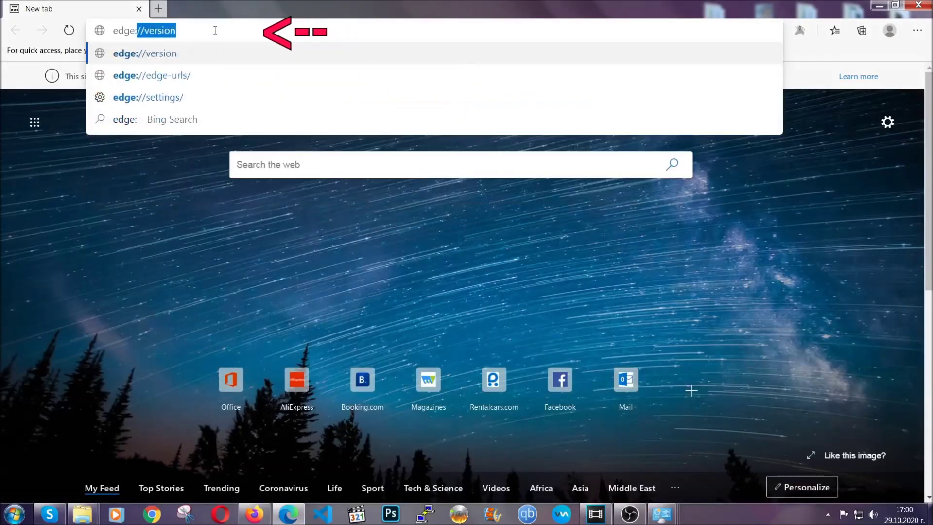
{"action": "type", "text": "//settings/"}
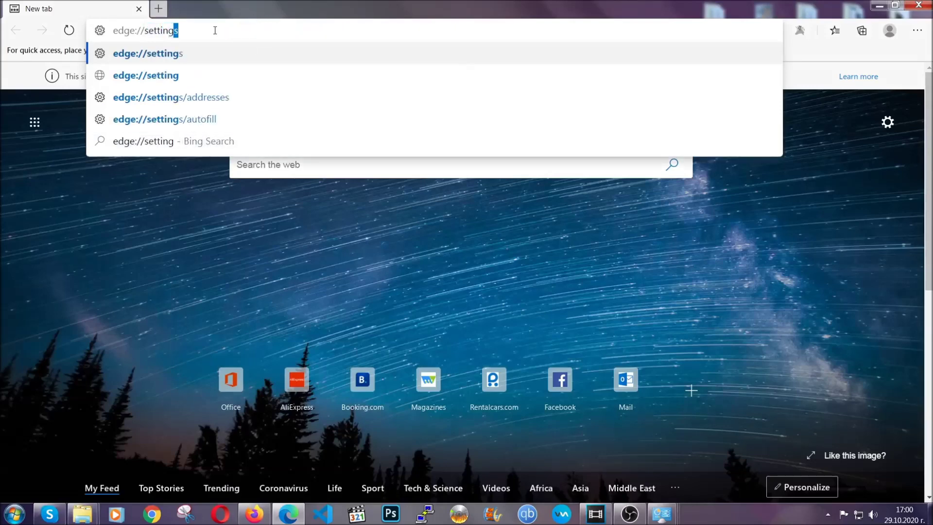
{"action": "type", "text": "clear"}
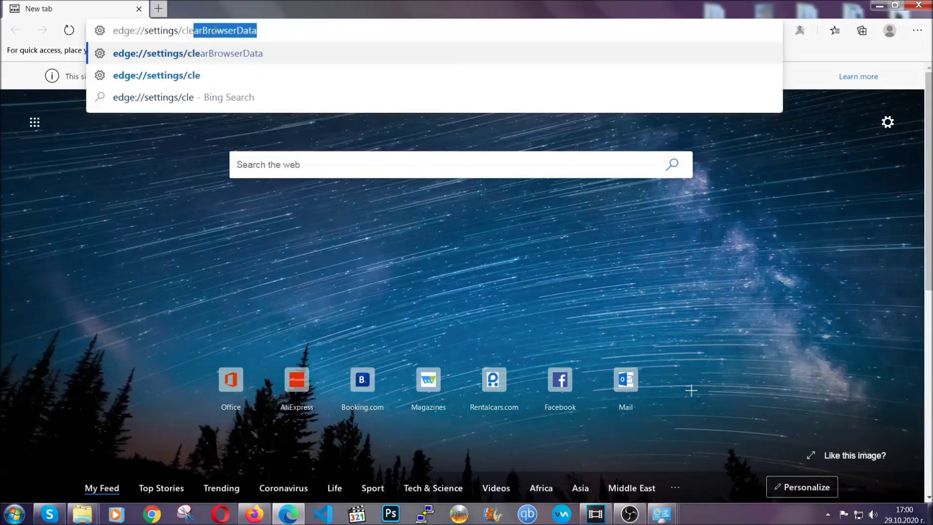
{"action": "type", "text": "Brow"}
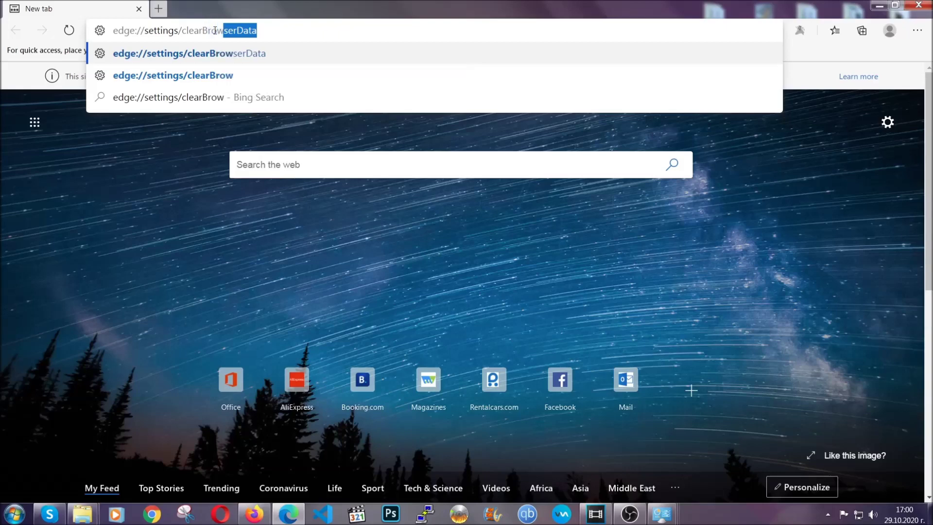
{"action": "type", "text": "serData"}
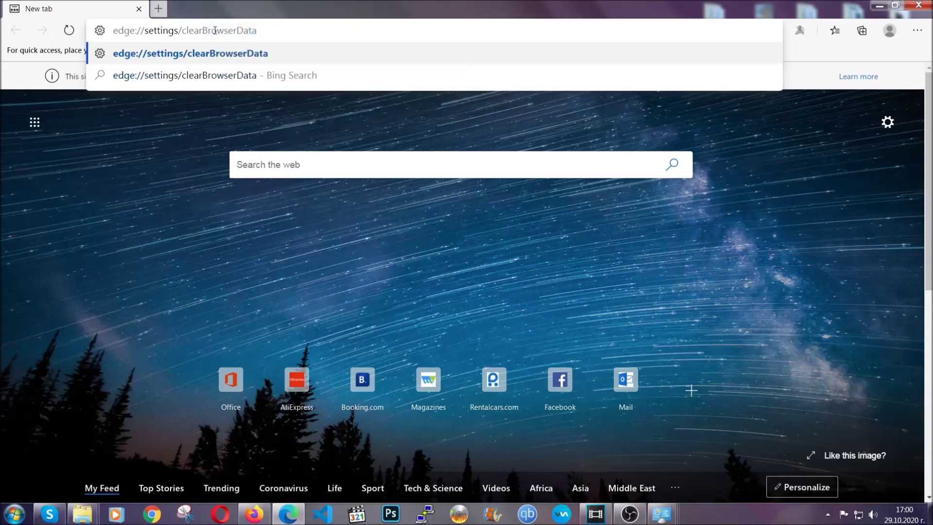
{"action": "key", "text": "Return"}
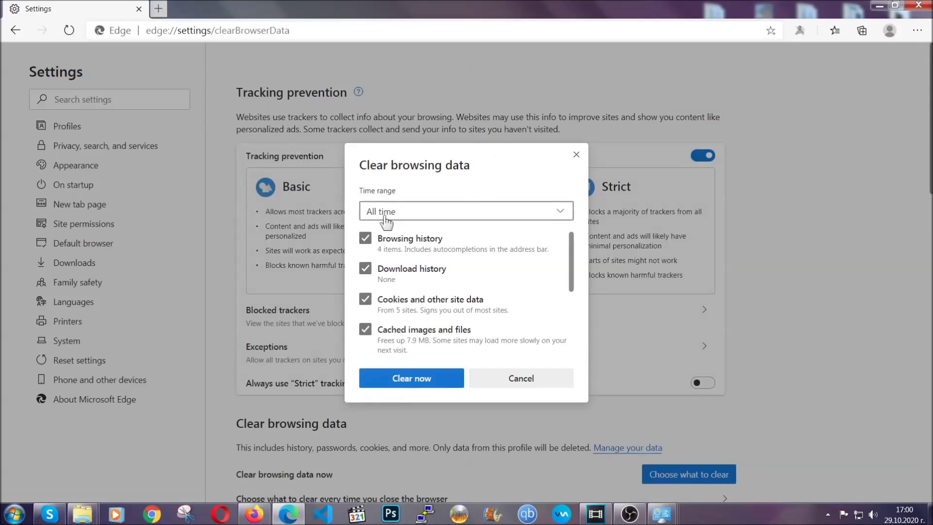
{"action": "left_click", "coordinate": [386, 218]}
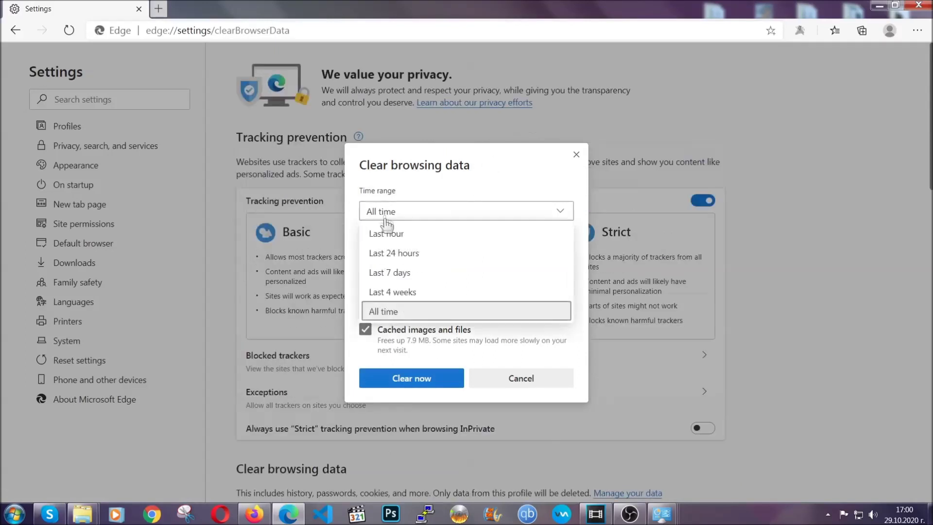
{"action": "left_click", "coordinate": [384, 307]}
{"action": "scroll", "coordinate": [393, 296], "scroll_direction": "down", "scroll_amount": 3}
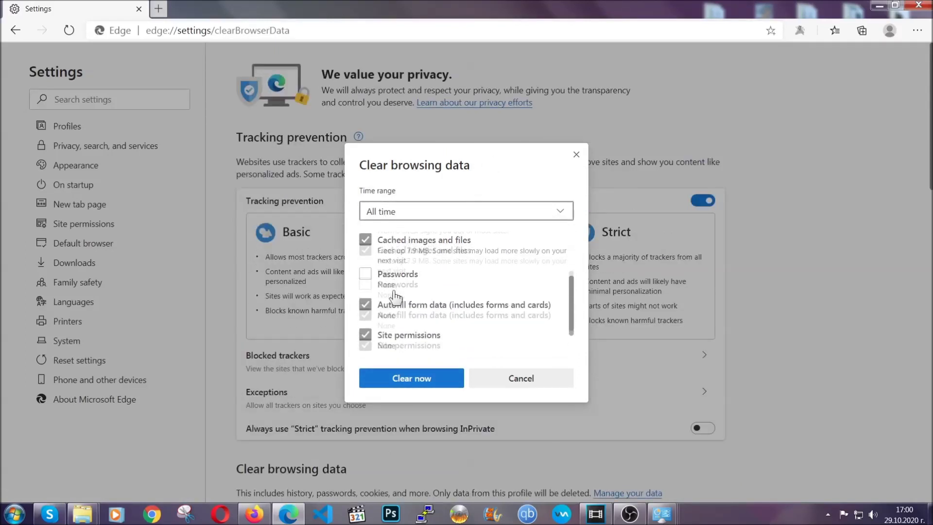
{"action": "left_click", "coordinate": [408, 384]}
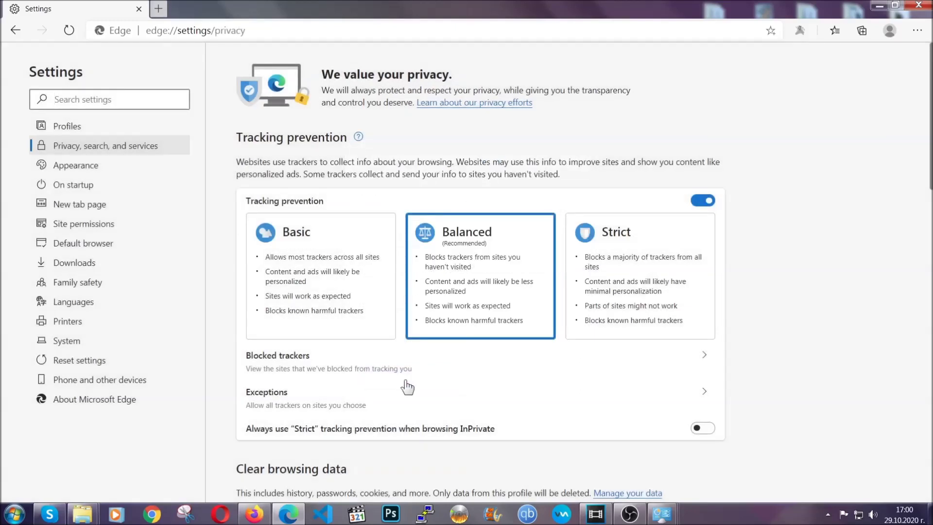
Remove Edge's single installed extension, then close the Edge window.
{"action": "left_click", "coordinate": [917, 32]}
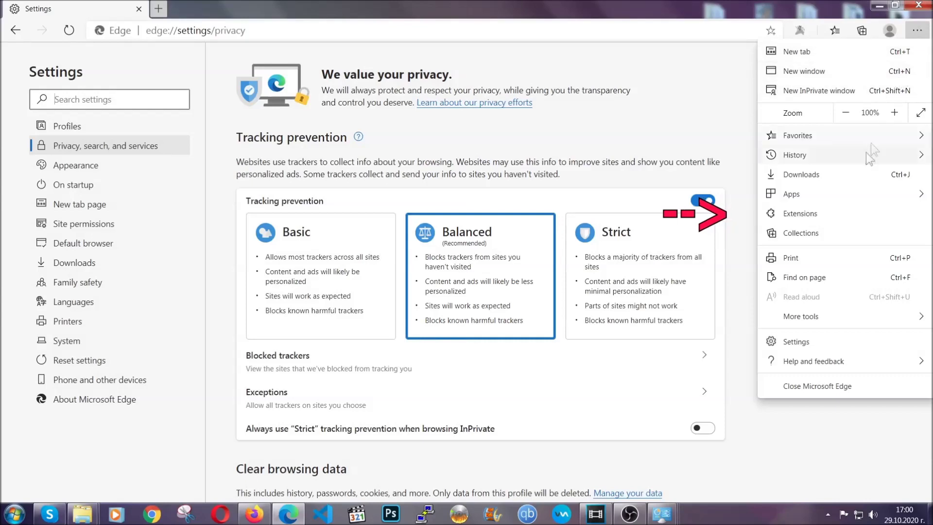
{"action": "left_click", "coordinate": [849, 207]}
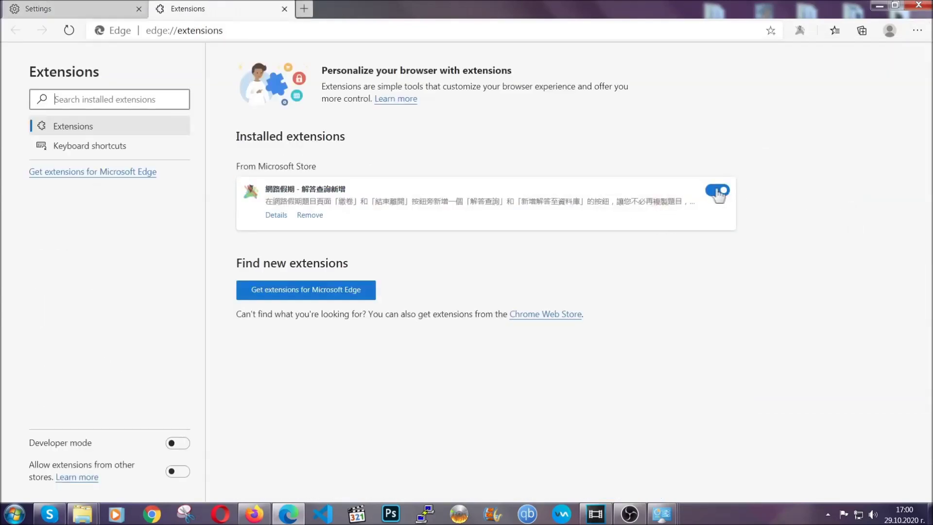
{"action": "left_click", "coordinate": [307, 216]}
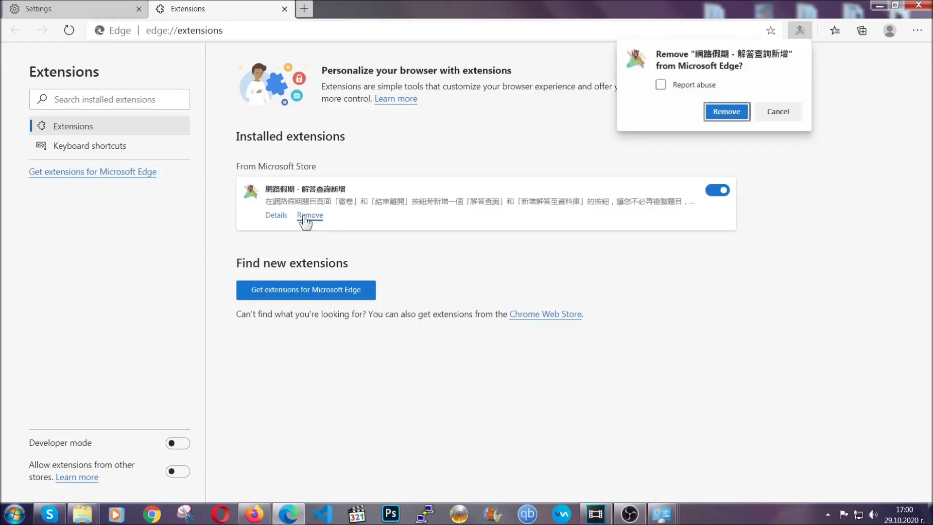
{"action": "left_click", "coordinate": [720, 114]}
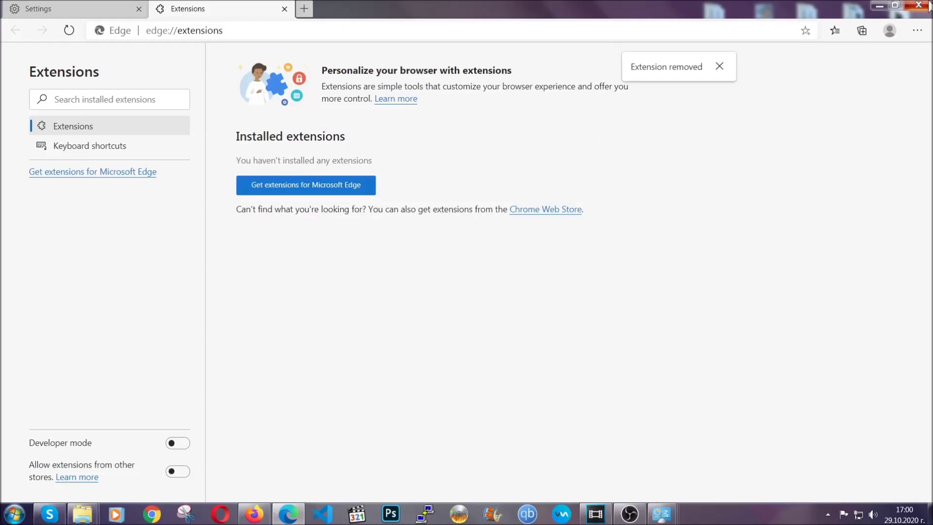
{"action": "left_click", "coordinate": [928, 4]}
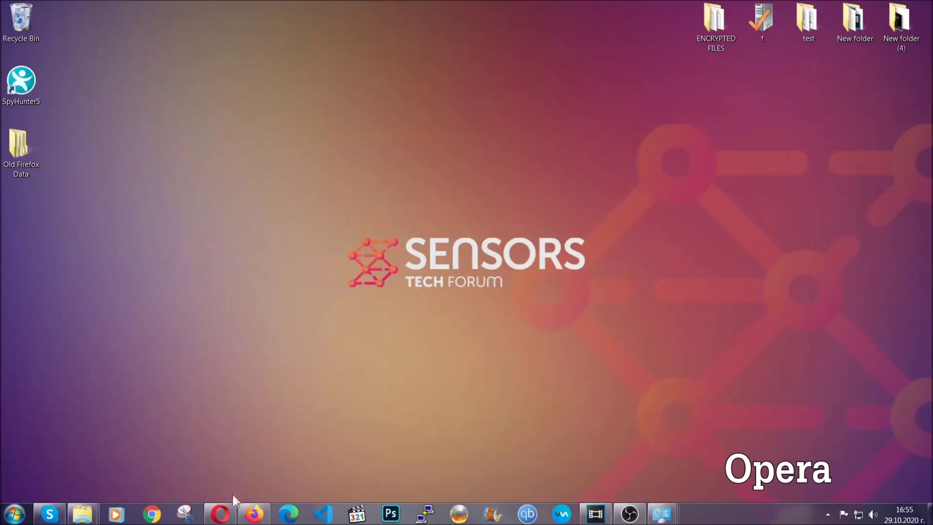
Launch Opera and load opera://settings/clearBrowserData.
{"action": "left_click", "coordinate": [226, 510]}
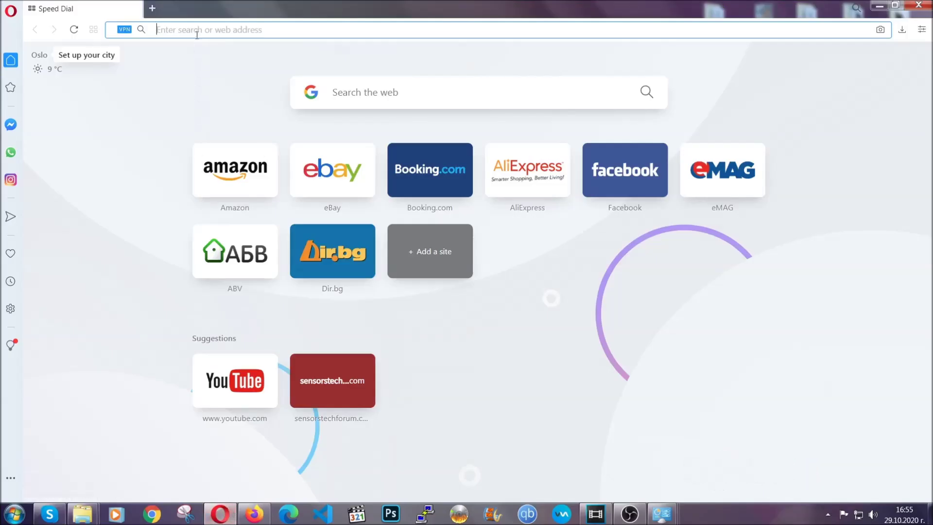
{"action": "type", "text": "opera"}
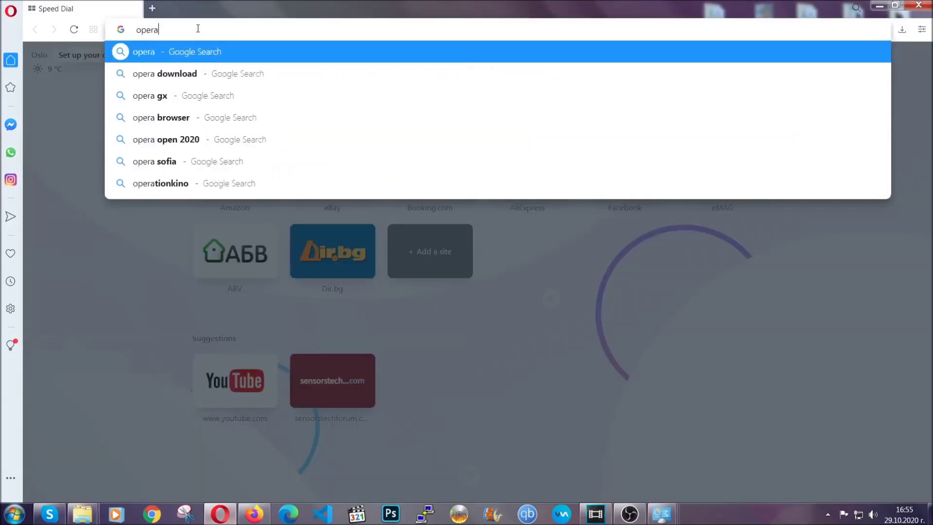
{"action": "type", "text": "://se"}
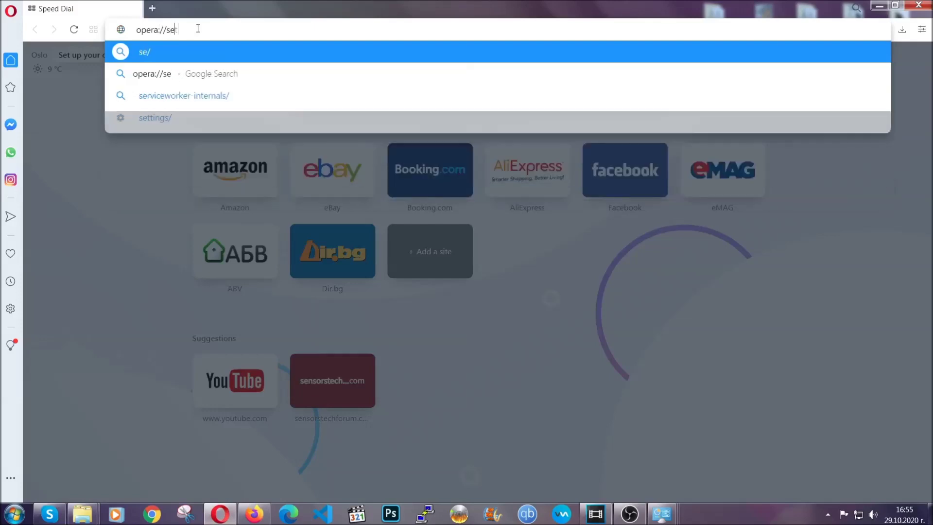
{"action": "type", "text": "ttings/clearBrr"}
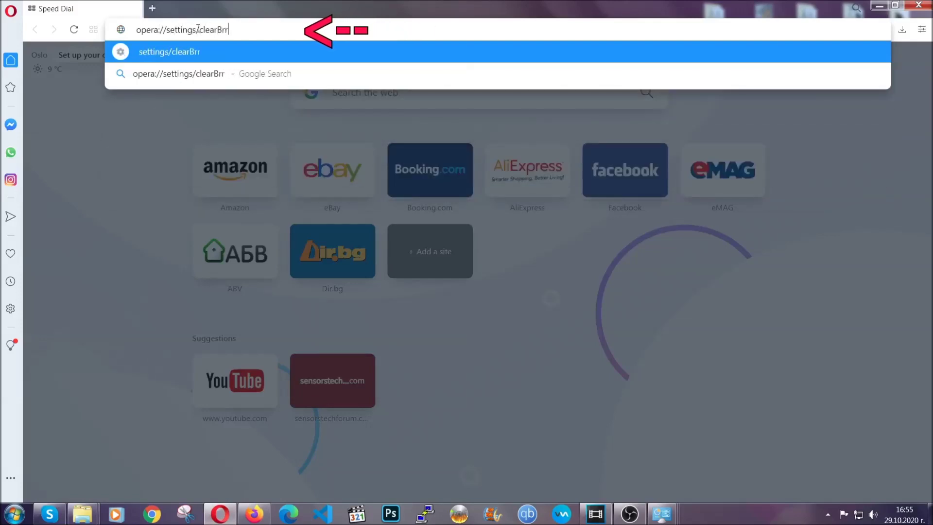
{"action": "key", "text": "BackSpace"}
{"action": "type", "text": "owserD"}
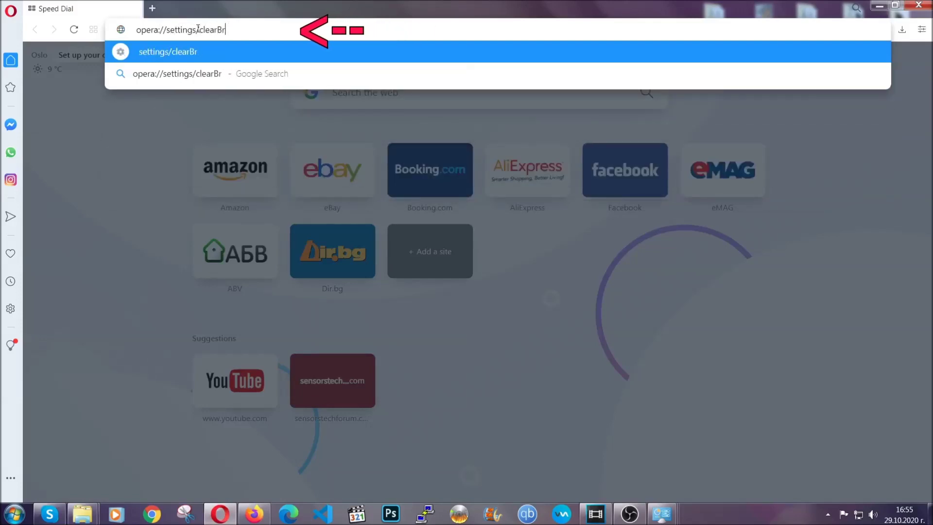
{"action": "type", "text": "ata"}
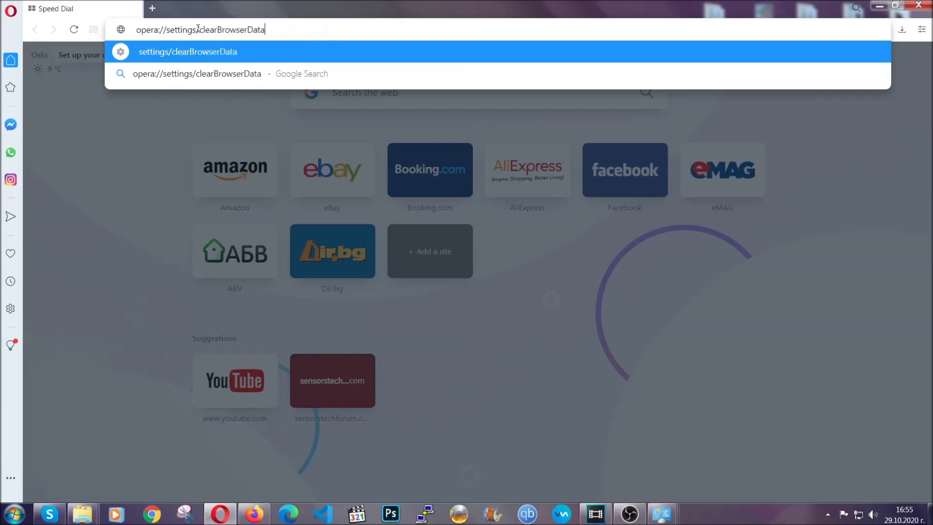
{"action": "key", "text": "Return"}
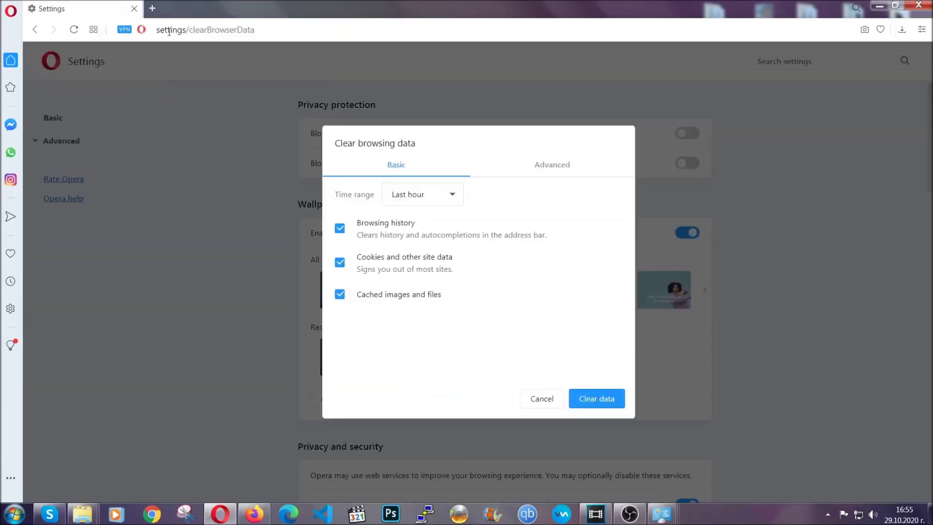
On the Advanced tab, set All time, include Site Settings, and clear the data.
{"action": "left_click", "coordinate": [549, 166]}
{"action": "left_click", "coordinate": [457, 195]}
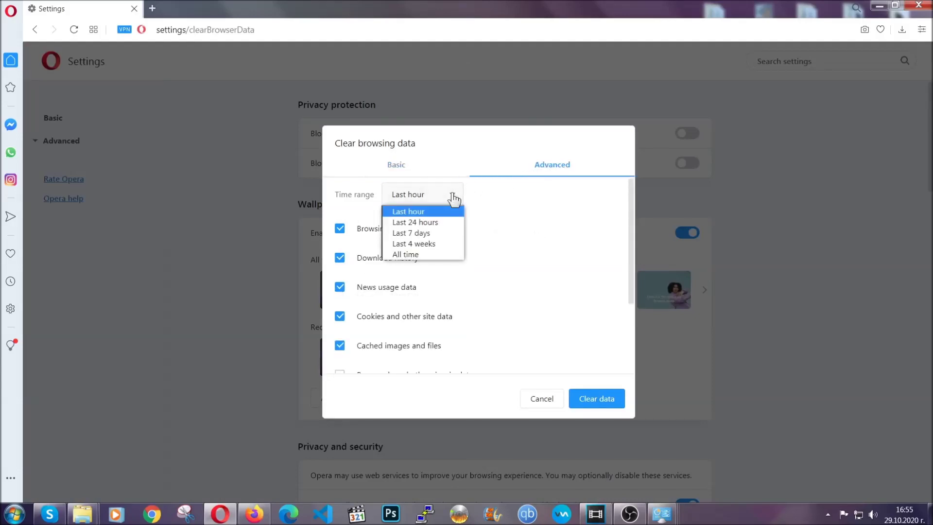
{"action": "left_click", "coordinate": [421, 252]}
{"action": "scroll", "coordinate": [426, 261], "scroll_direction": "down", "scroll_amount": 3}
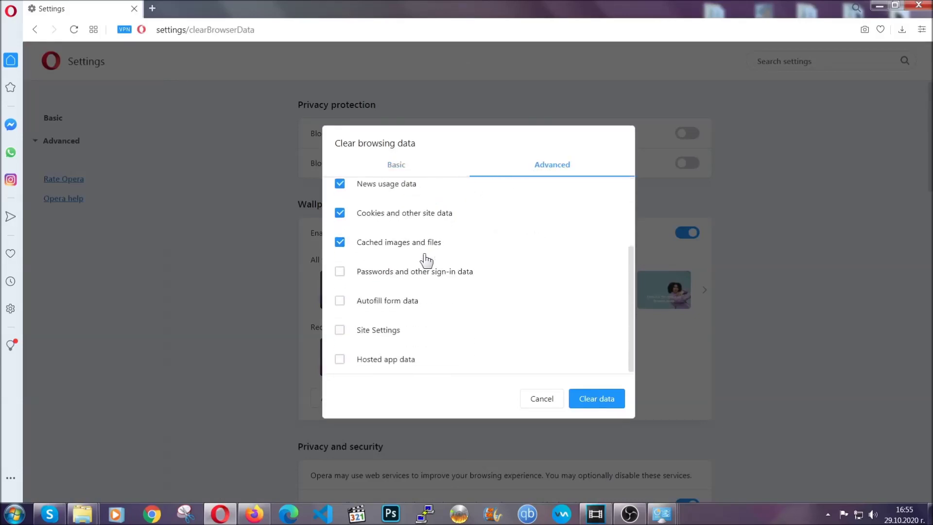
{"action": "left_click", "coordinate": [384, 333]}
{"action": "left_click", "coordinate": [594, 402]}
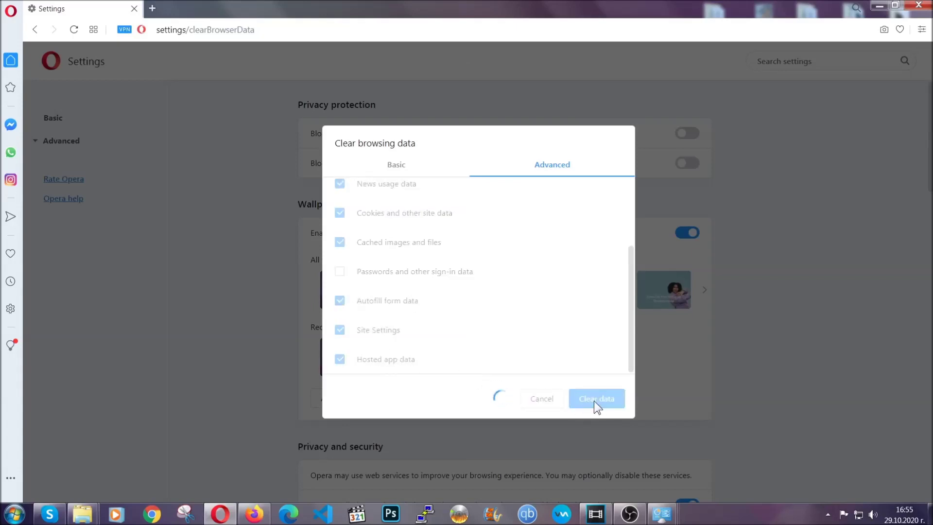